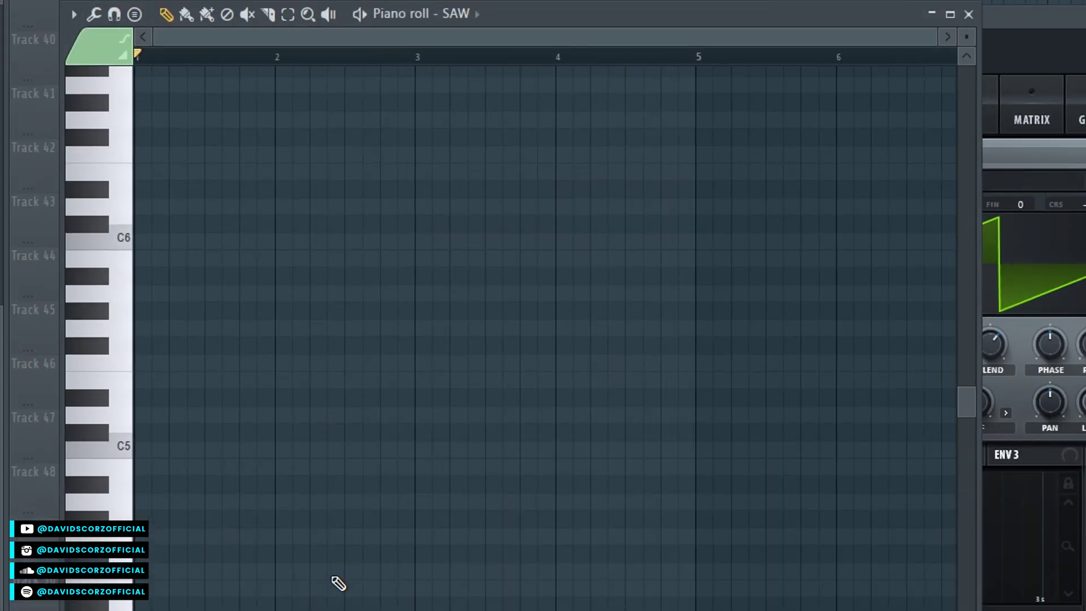
pyautogui.scroll(1, 272, 594)
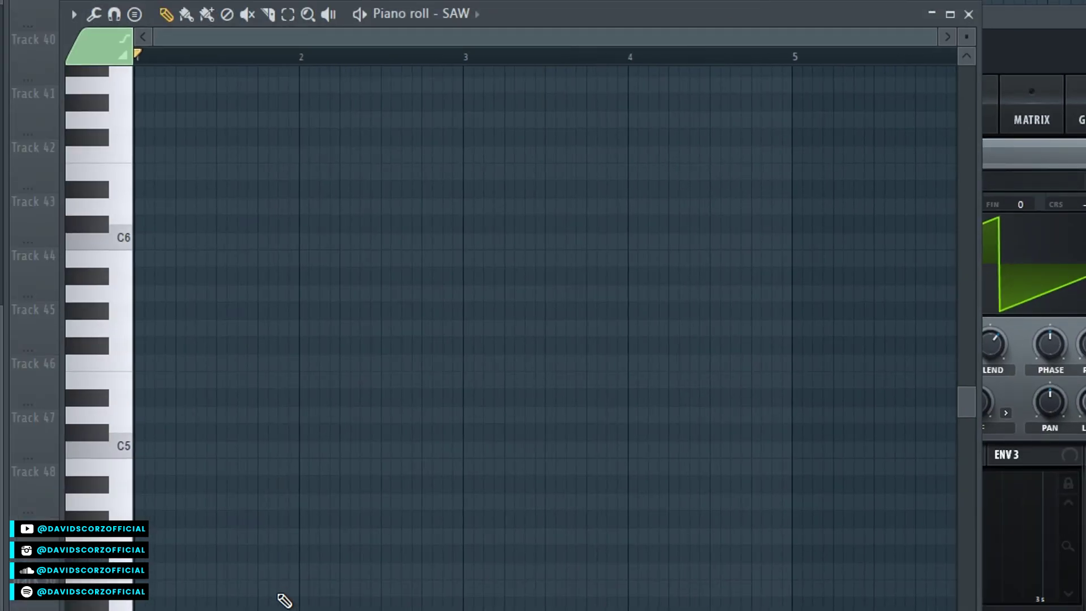
# Step: Draw a sustained SAW chord up to D5, G5, C6 and E6 across bars 1–5, then play it
pyautogui.click(181, 538)
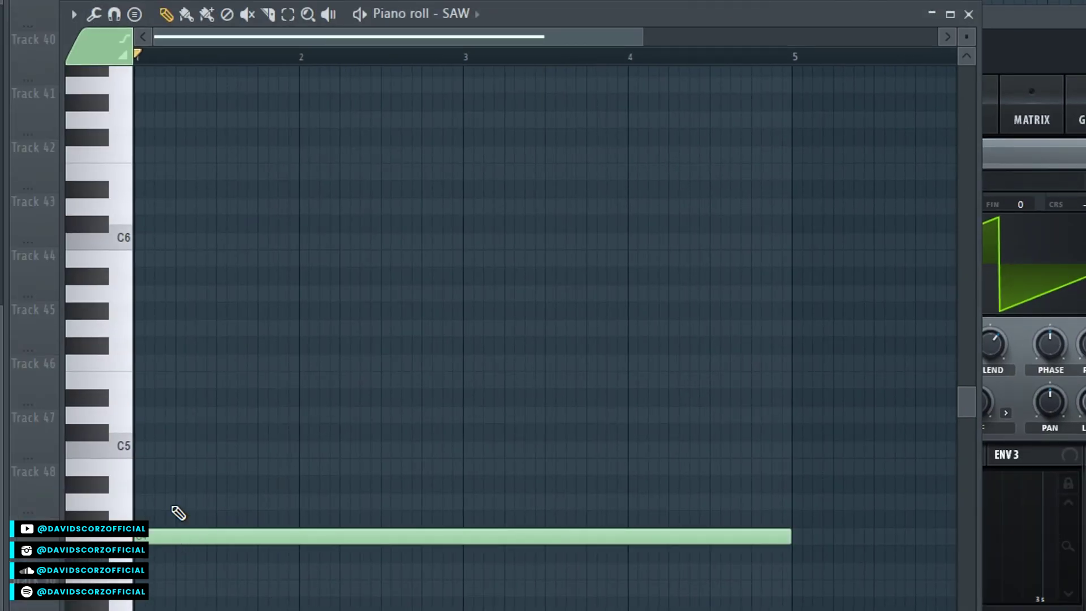
pyautogui.click(183, 416)
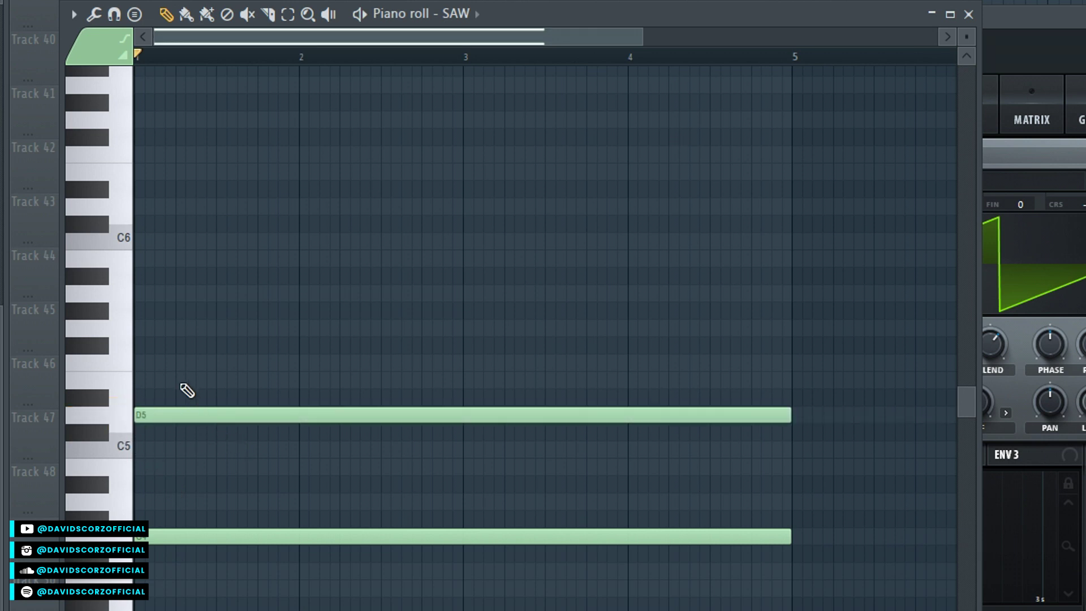
pyautogui.click(141, 331)
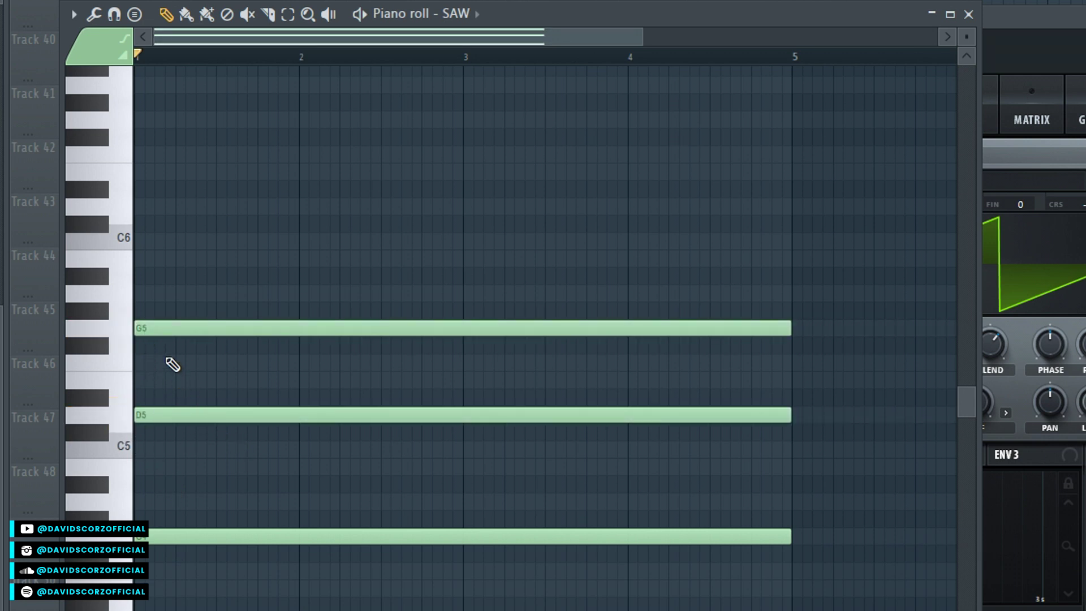
pyautogui.click(140, 242)
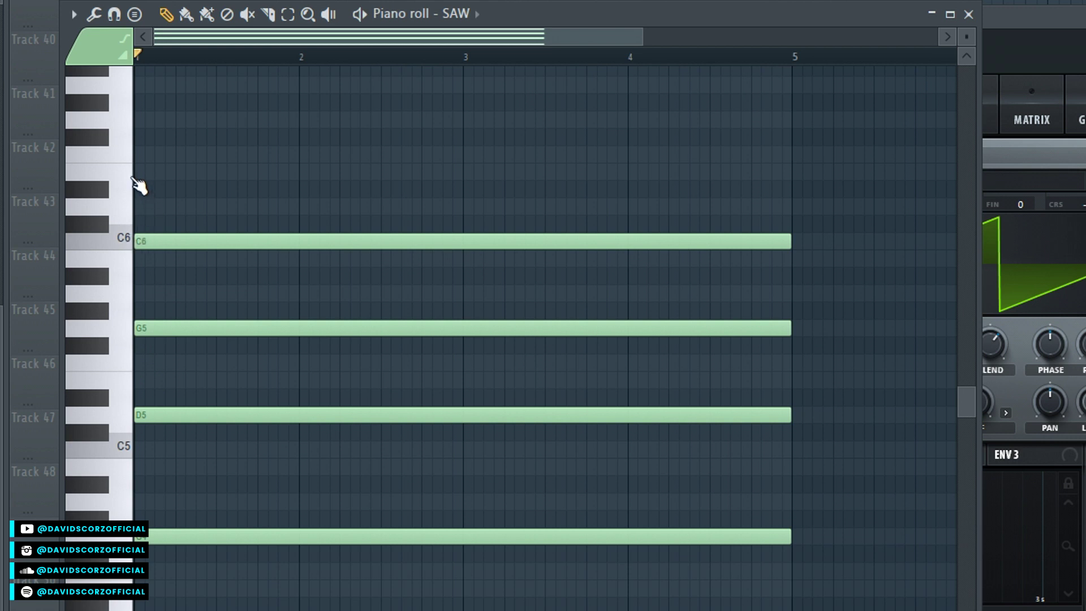
pyautogui.click(188, 173)
pyautogui.press('space')
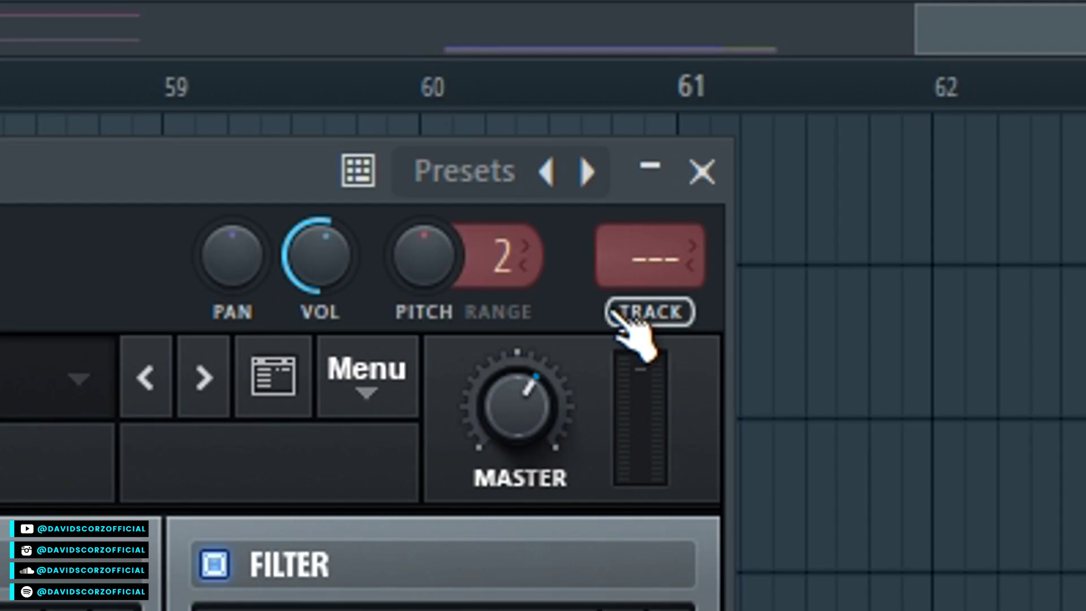
# Step: Route SAW to mixer track 38, add Fruity Peak Controller in slot 1, and create an LFO Speed automation clip
pyautogui.click(651, 313)
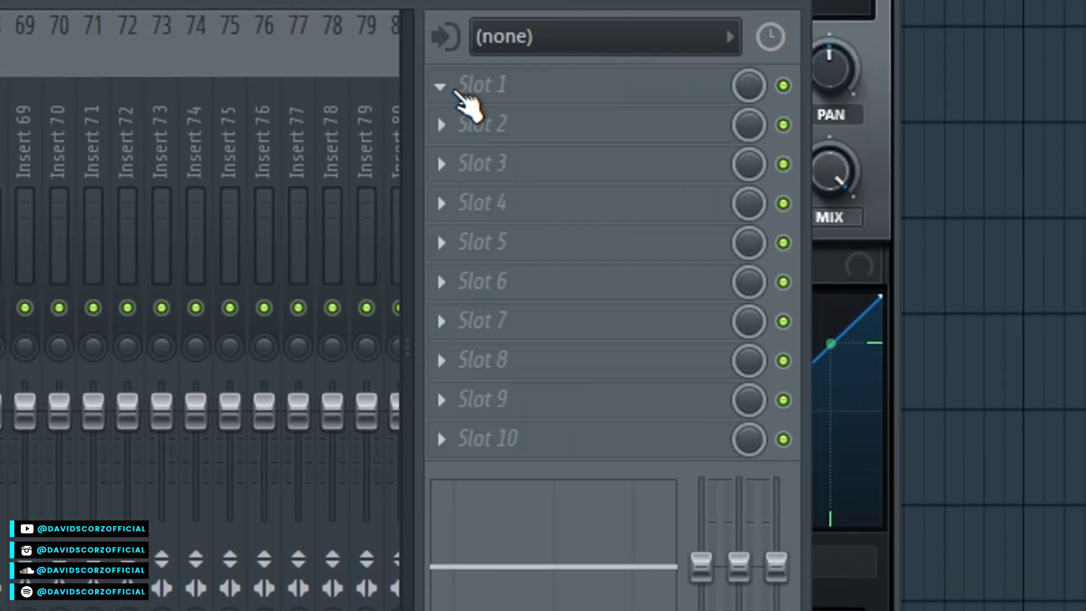
pyautogui.click(304, 231)
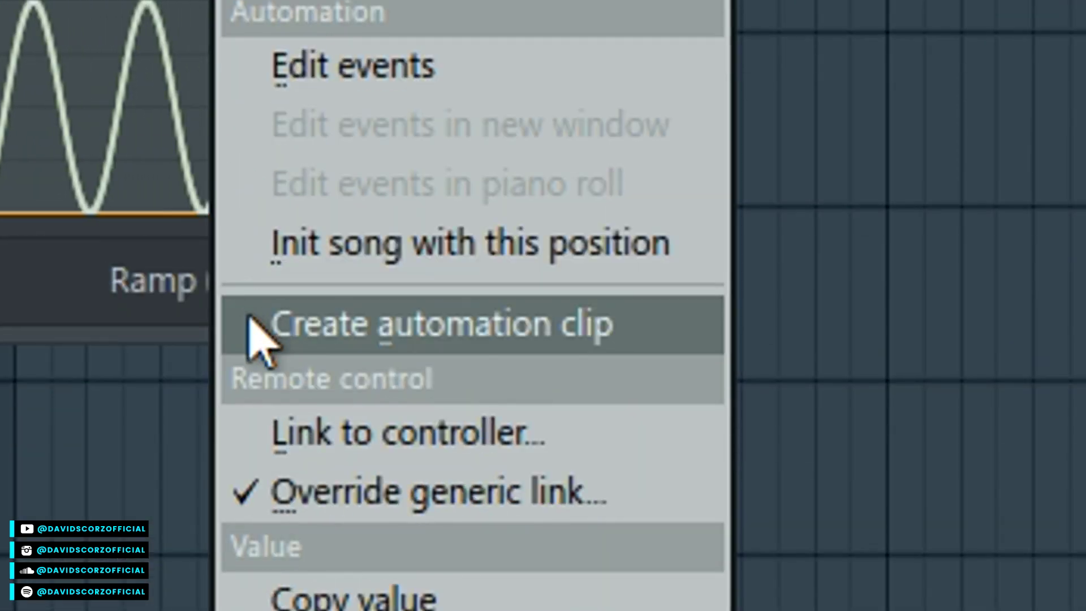
pyautogui.click(505, 327)
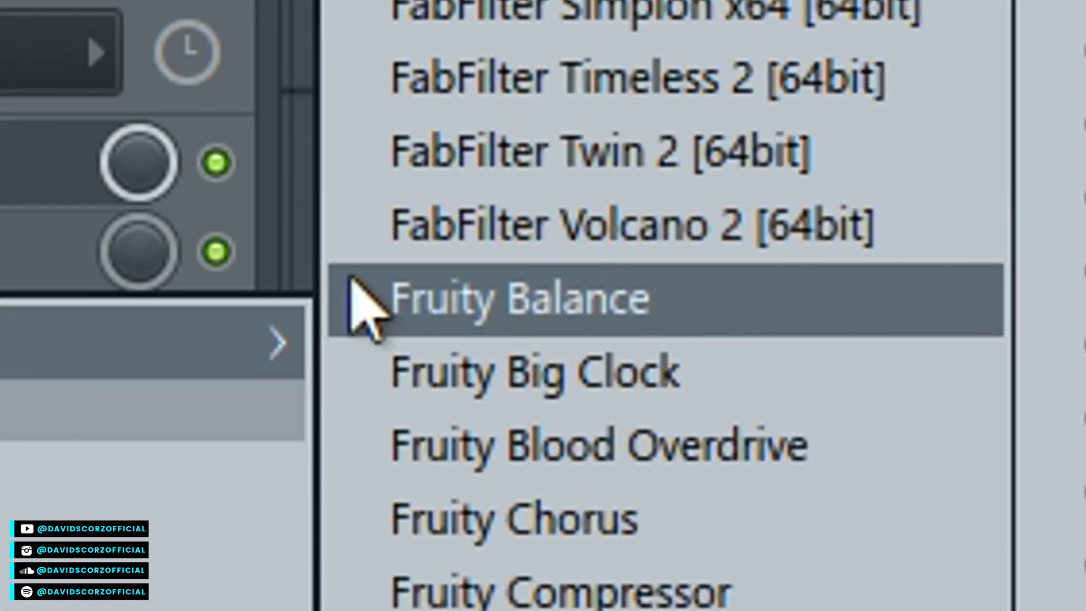
# Step: Load Fruity Balance in slot 2, link its Volume to Peak ctrl - LFO, and play the song
pyautogui.click(801, 327)
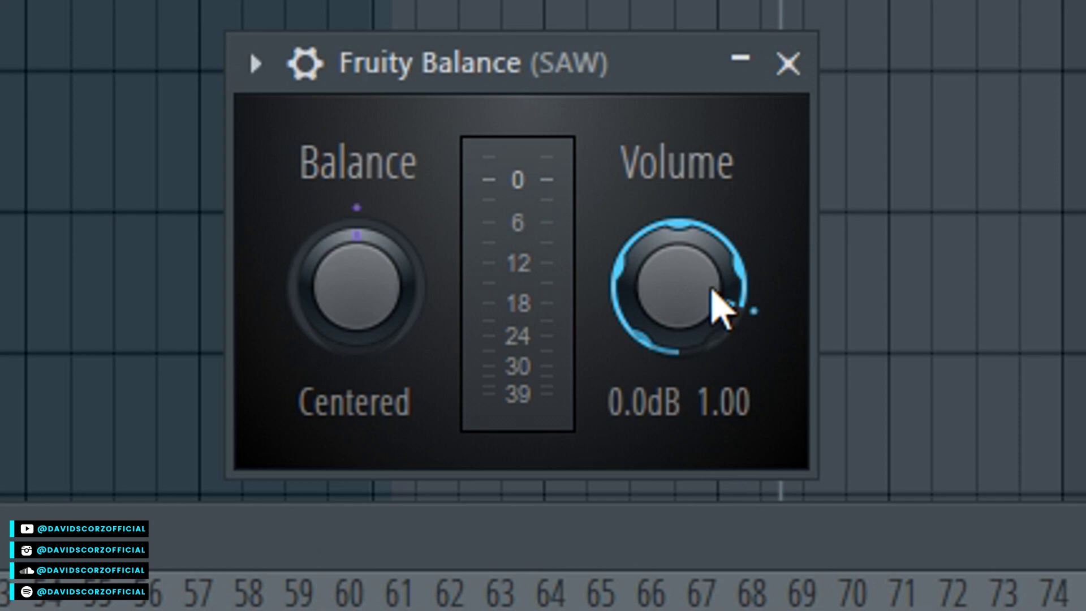
pyautogui.rightClick(710, 286)
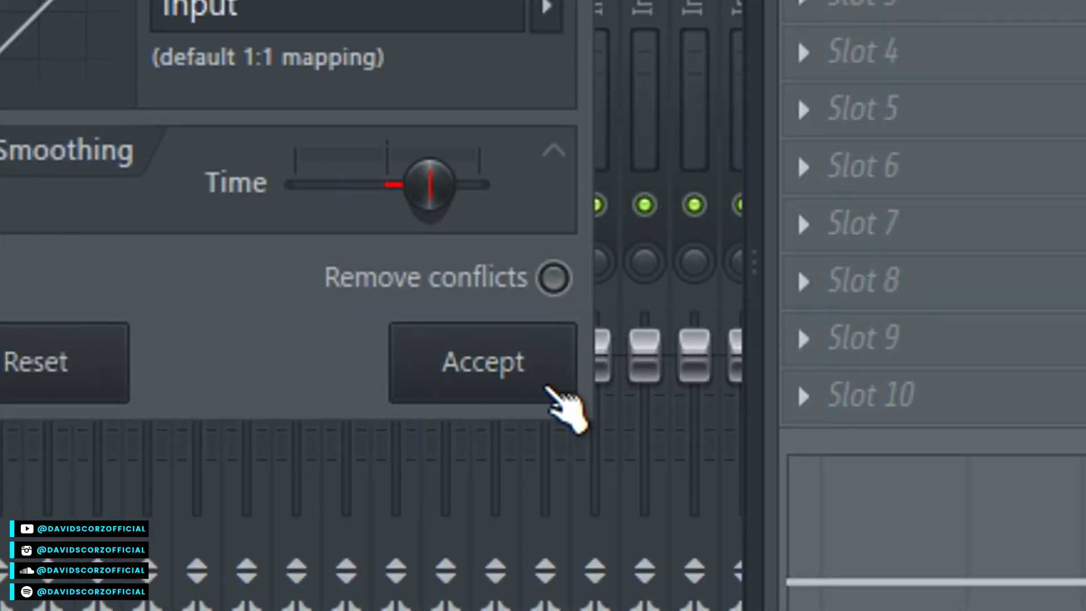
pyautogui.click(554, 392)
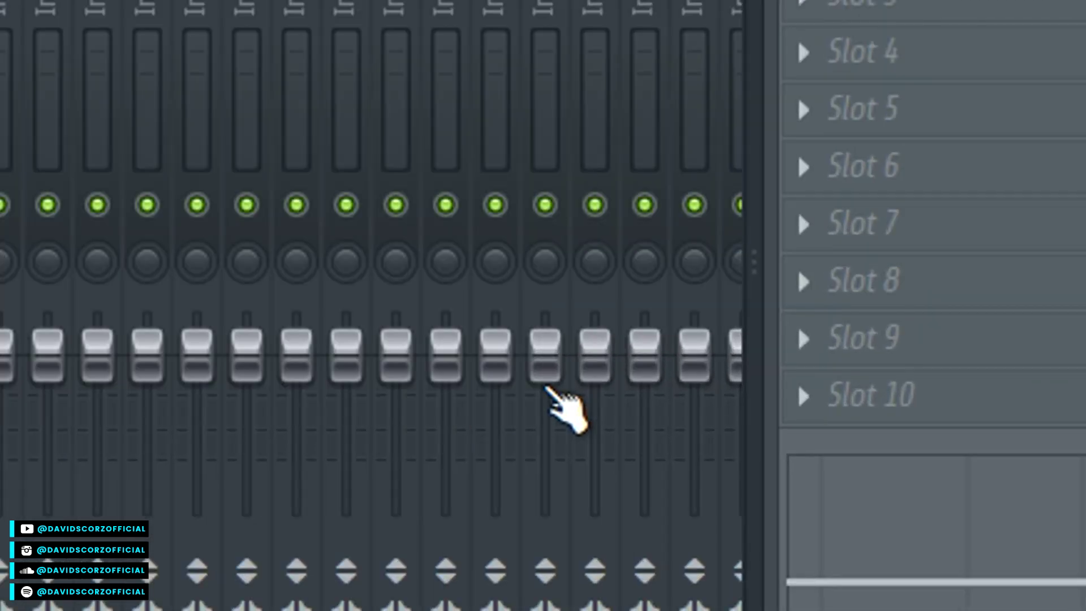
pyautogui.press('space')
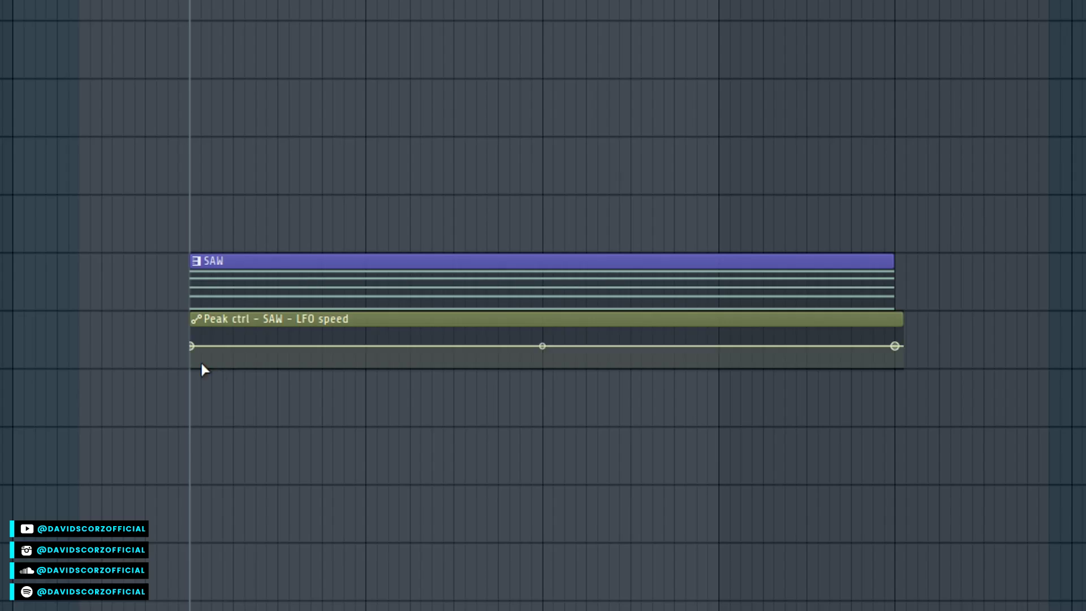
# Step: Drop the LFO speed clip's start to minimum, raise and add points, then audition the ramp
pyautogui.moveTo(194, 346); pyautogui.dragTo(193, 366)
pyautogui.moveTo(368, 362); pyautogui.dragTo(368, 356)
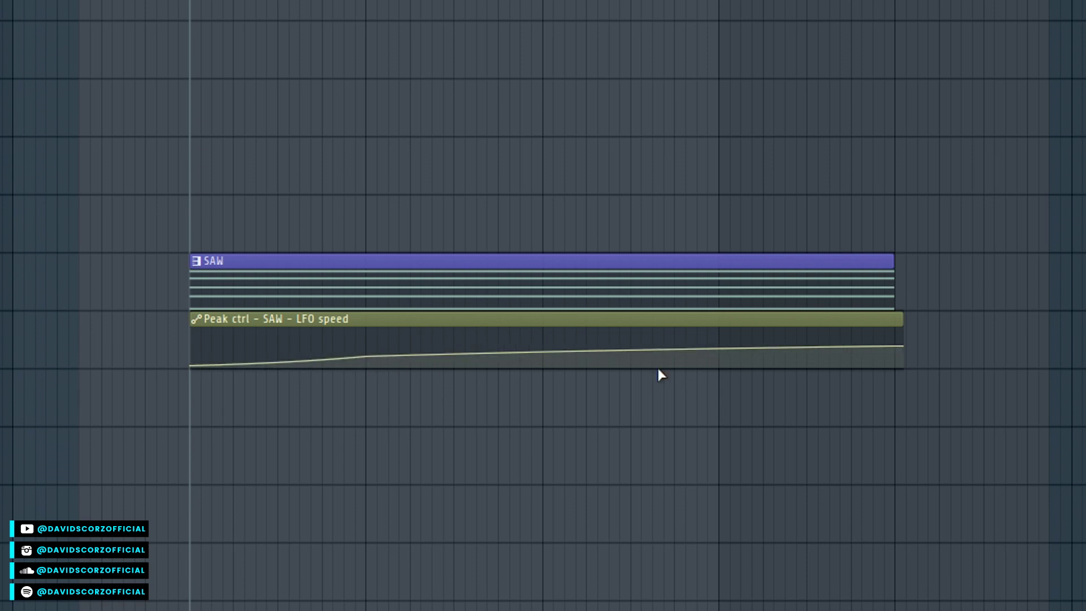
pyautogui.rightClick(542, 347)
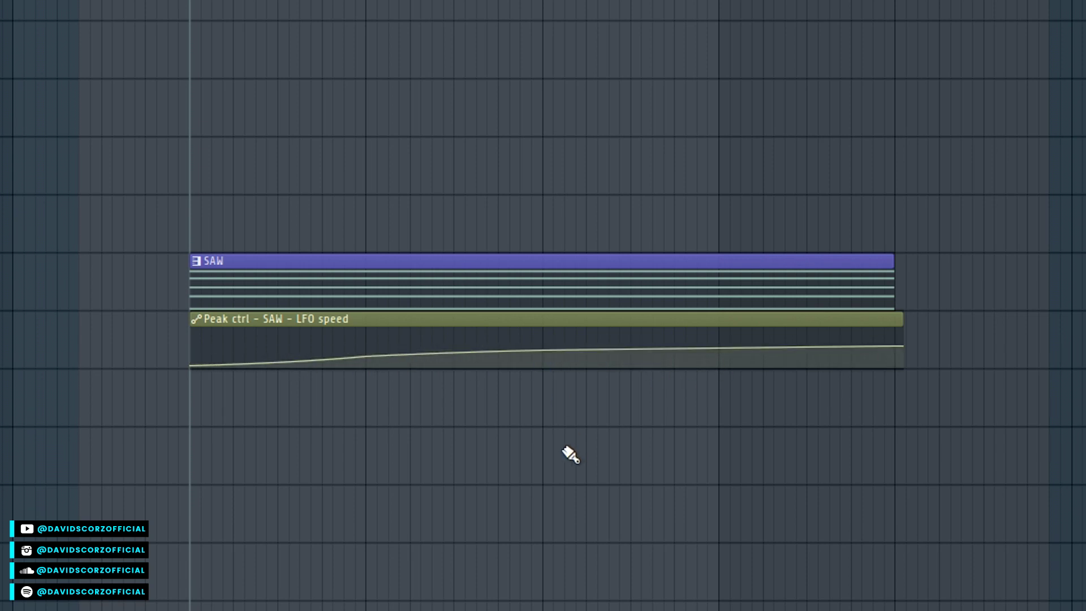
pyautogui.press('space')
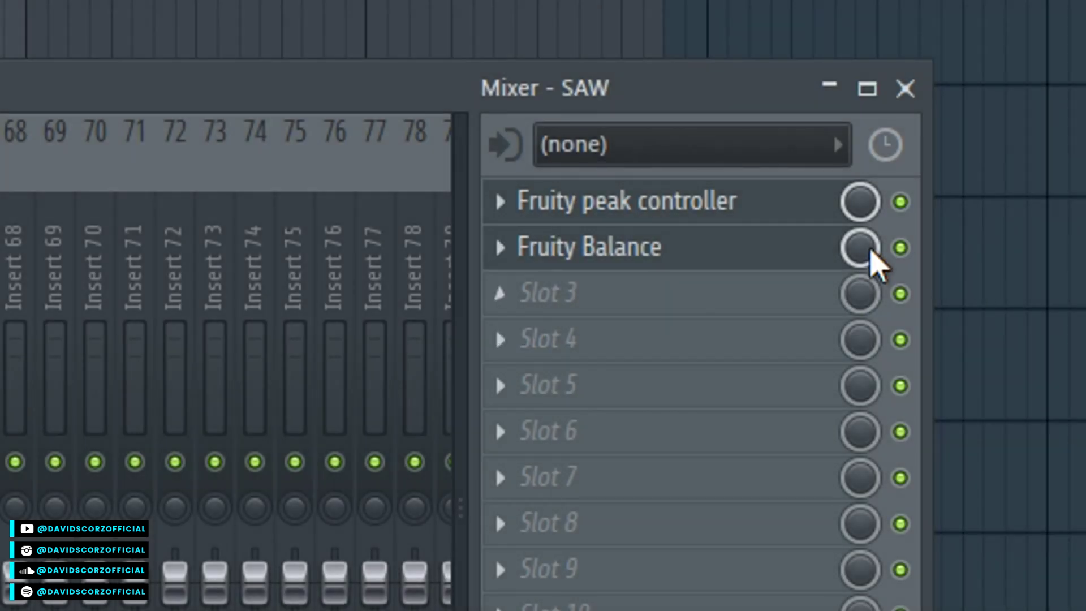
# Step: Create a Balance mix-level automation clip, place it below the LFO speed clip, and trim it to the chord
pyautogui.rightClick(873, 250)
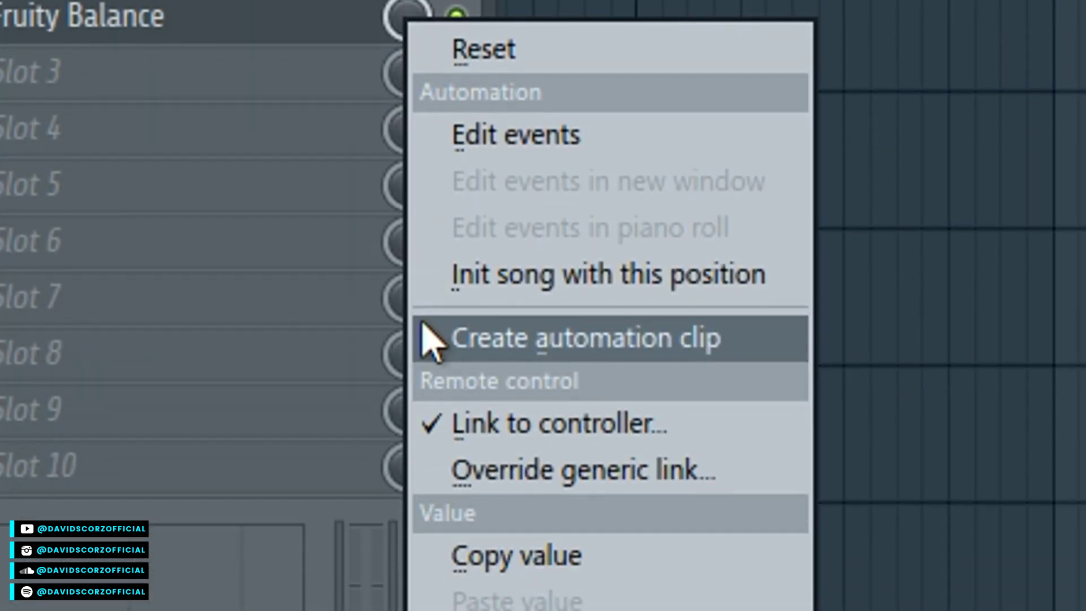
pyautogui.click(433, 555)
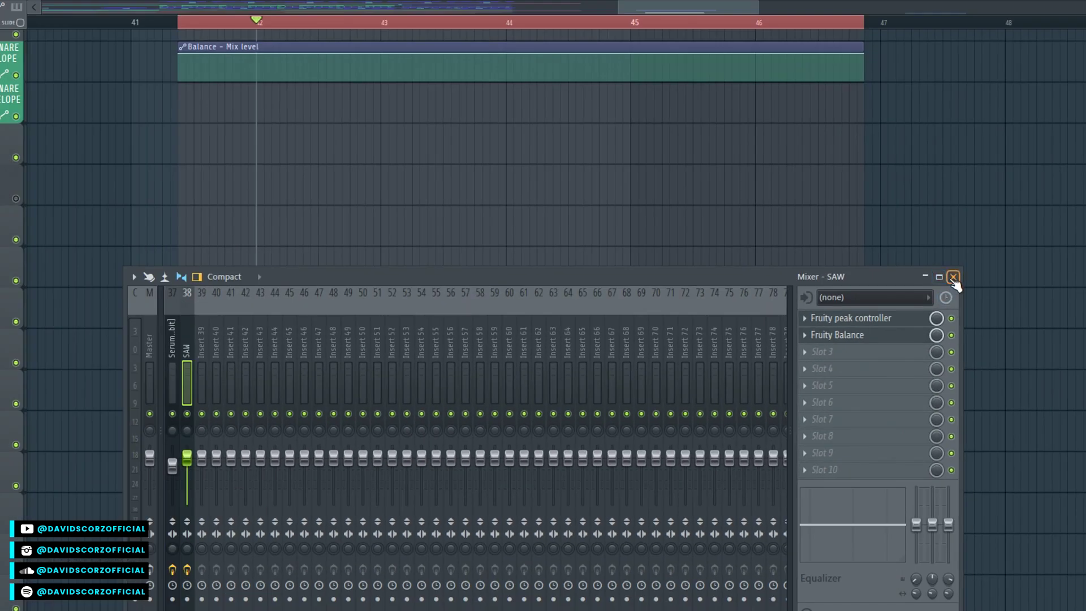
pyautogui.click(953, 278)
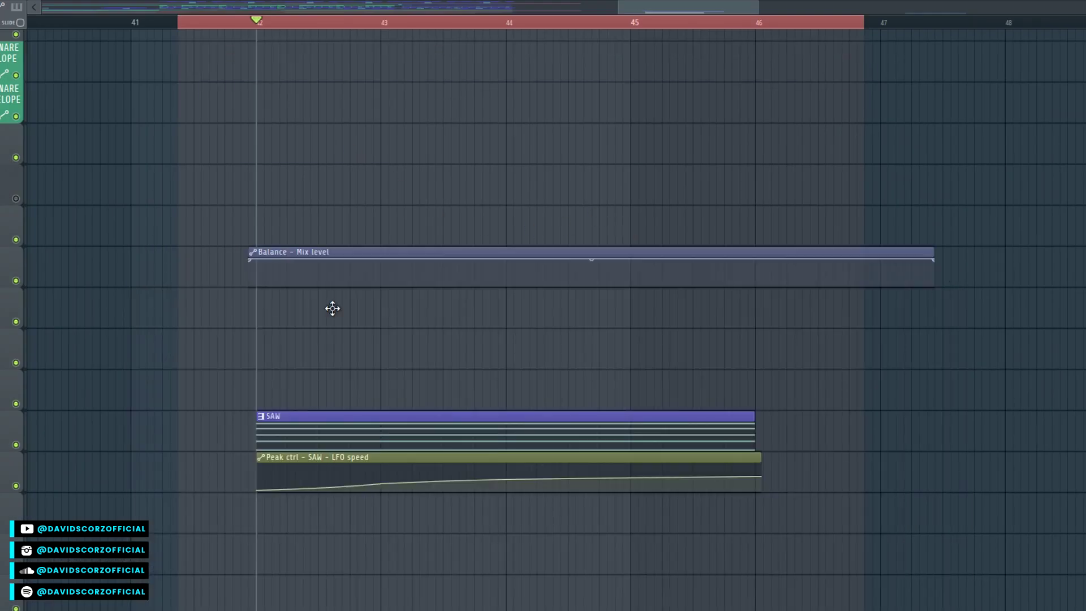
pyautogui.moveTo(264, 63); pyautogui.dragTo(344, 516)
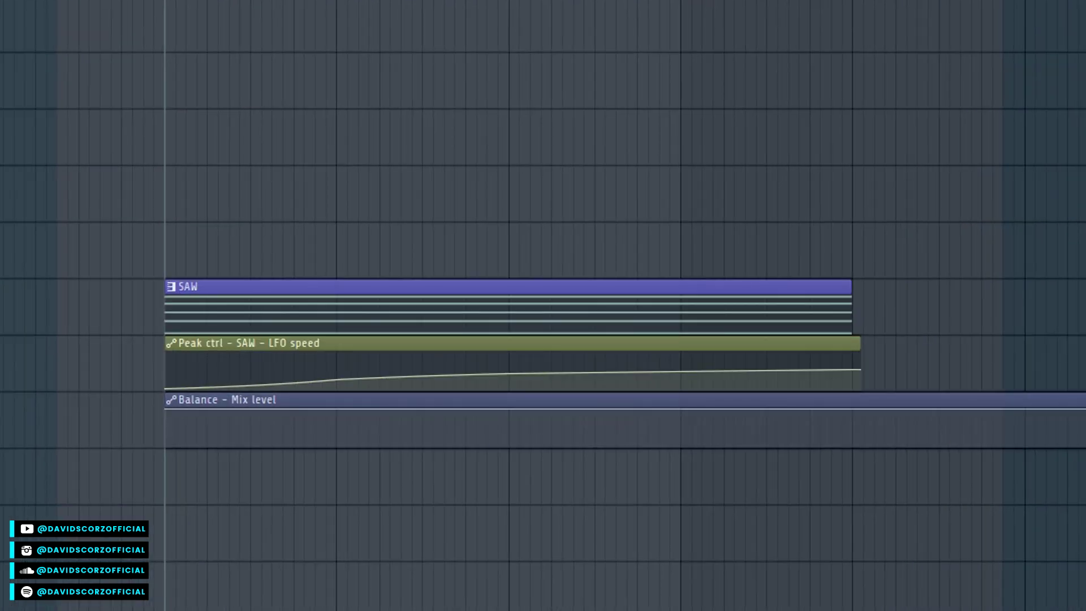
pyautogui.moveTo(1082, 407); pyautogui.dragTo(862, 407)
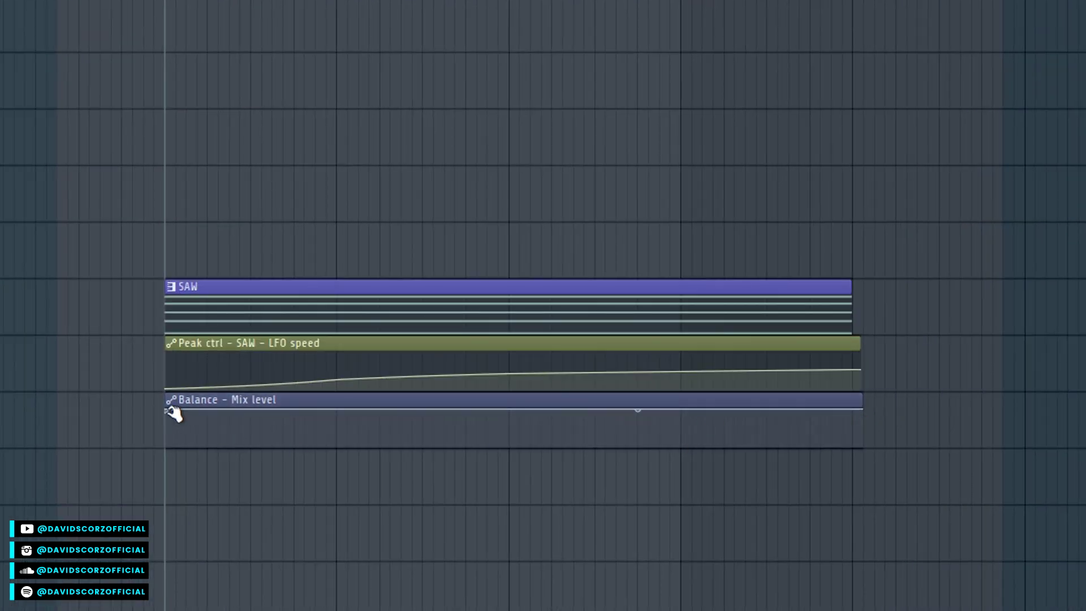
# Step: Add a Balance point near the clip end and lower the final point for a steeper fade, then play
pyautogui.rightClick(679, 416)
pyautogui.moveTo(678, 417); pyautogui.dragTo(669, 410)
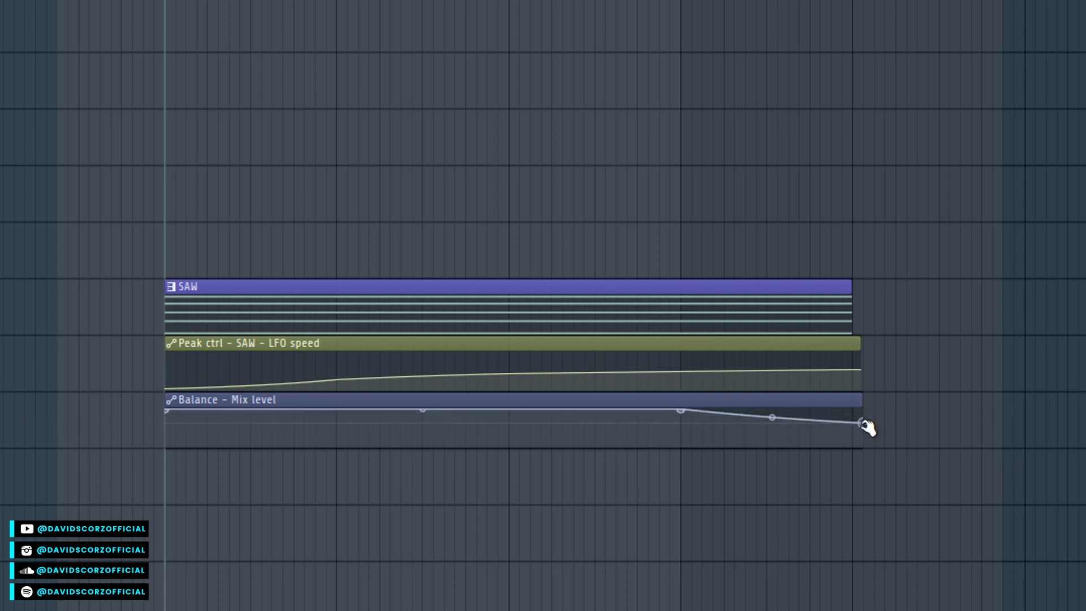
pyautogui.moveTo(863, 431); pyautogui.dragTo(862, 446)
pyautogui.press('space')
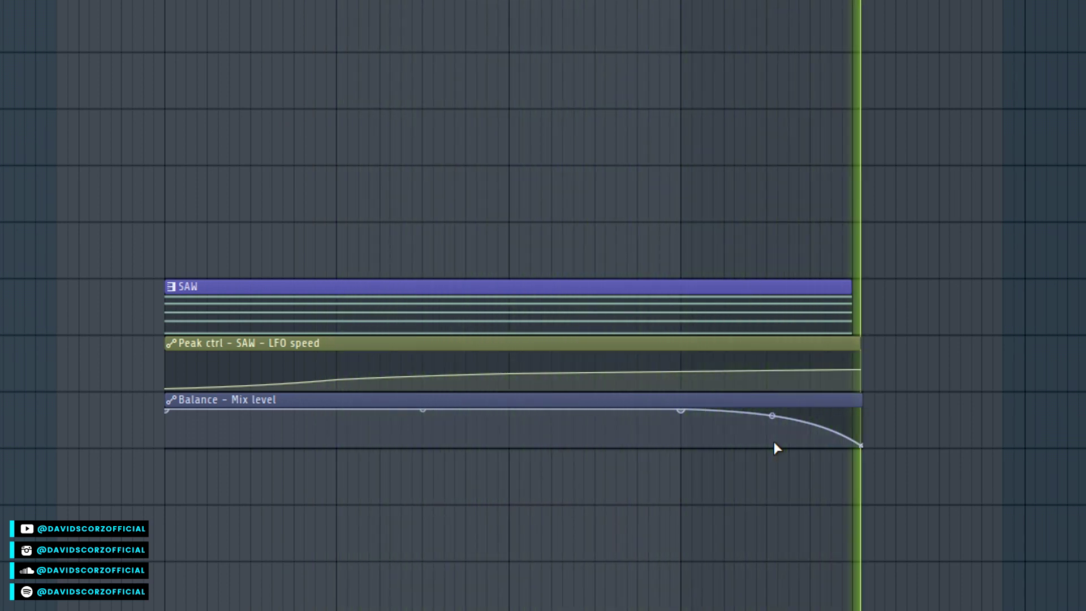
# Step: Adjust the Balance curve tension, delete a point, and smooth the fade while auditioning
pyautogui.press('space')
pyautogui.moveTo(772, 417); pyautogui.dragTo(771, 429)
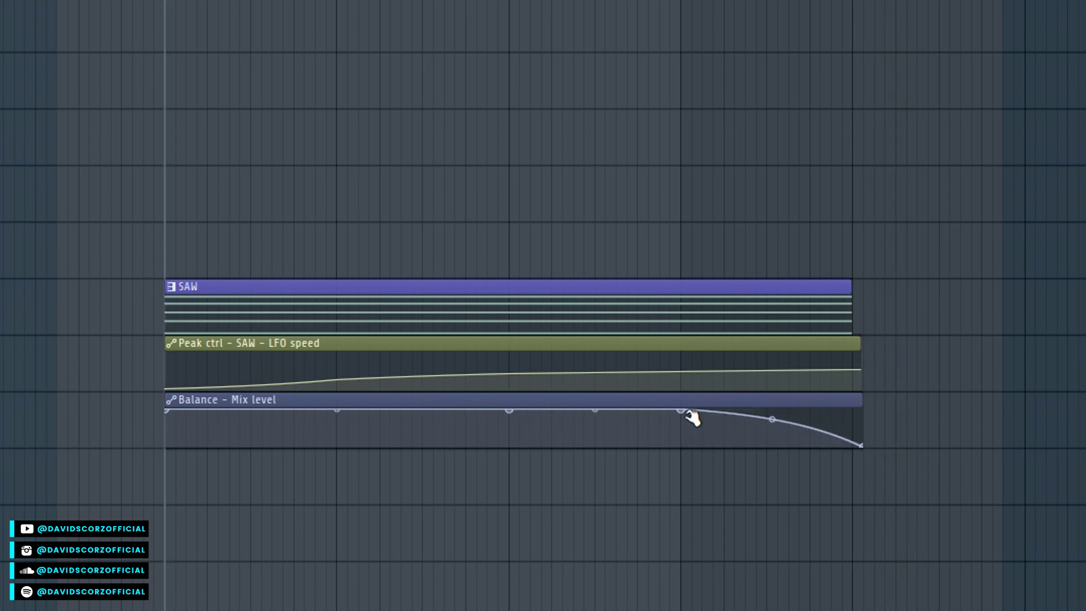
pyautogui.rightClick(692, 421)
pyautogui.click(751, 307)
pyautogui.press('space')
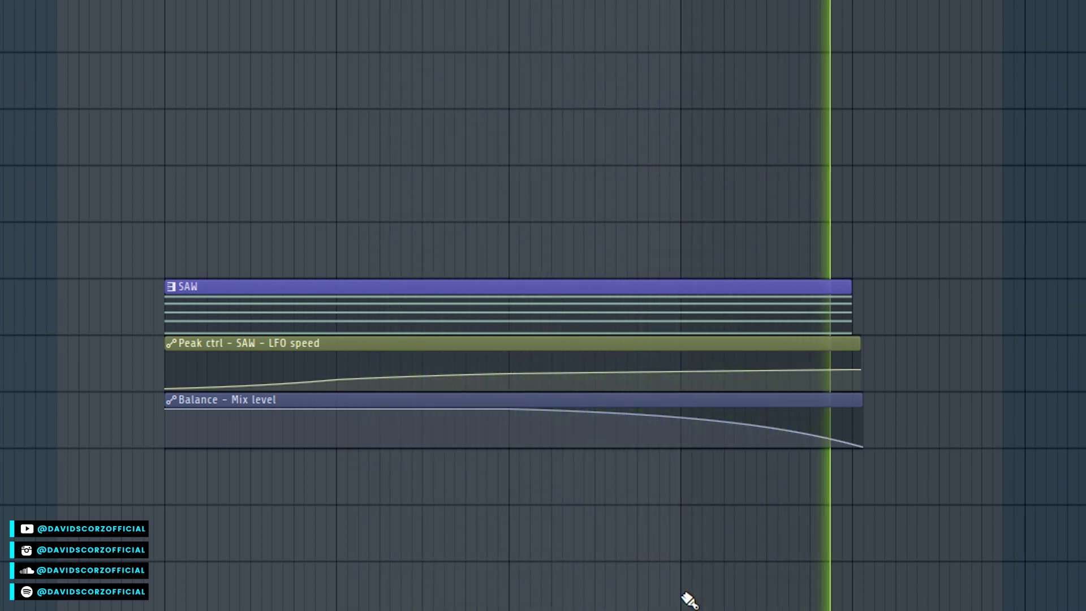
pyautogui.press('space')
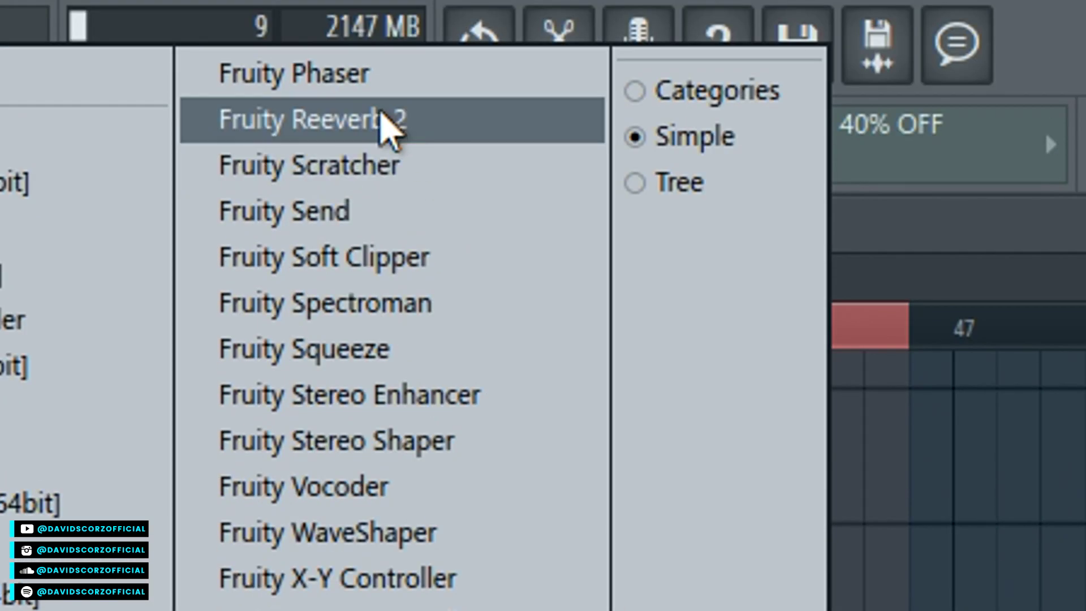
# Step: Load Fruity Reeverb 2 on SAW and raise its low cut, high cut, decay, wet level and stereo separation
pyautogui.click(386, 125)
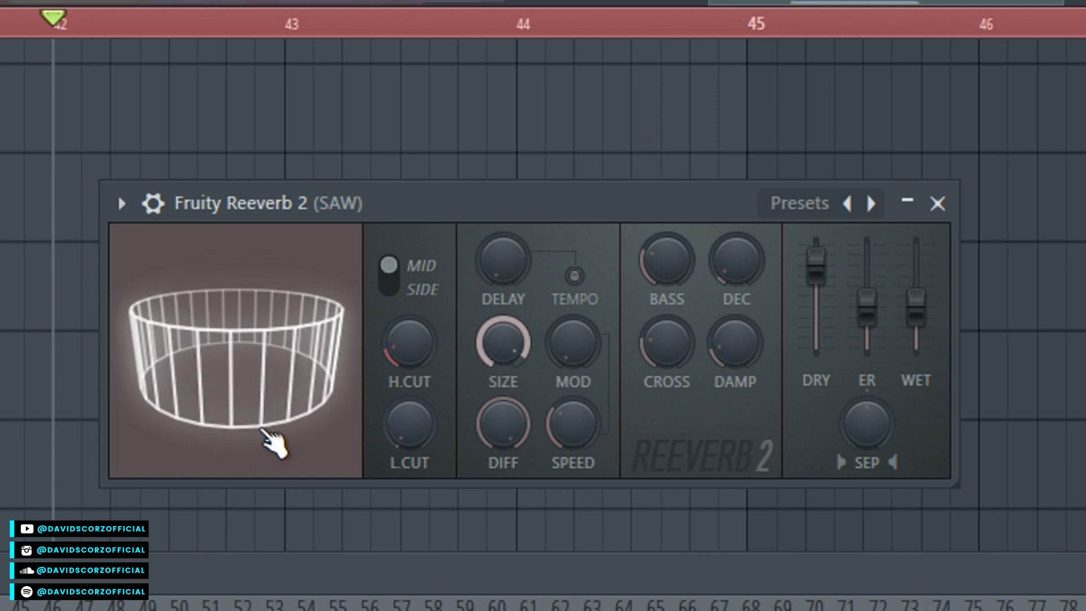
pyautogui.moveTo(409, 428); pyautogui.dragTo(409, 416)
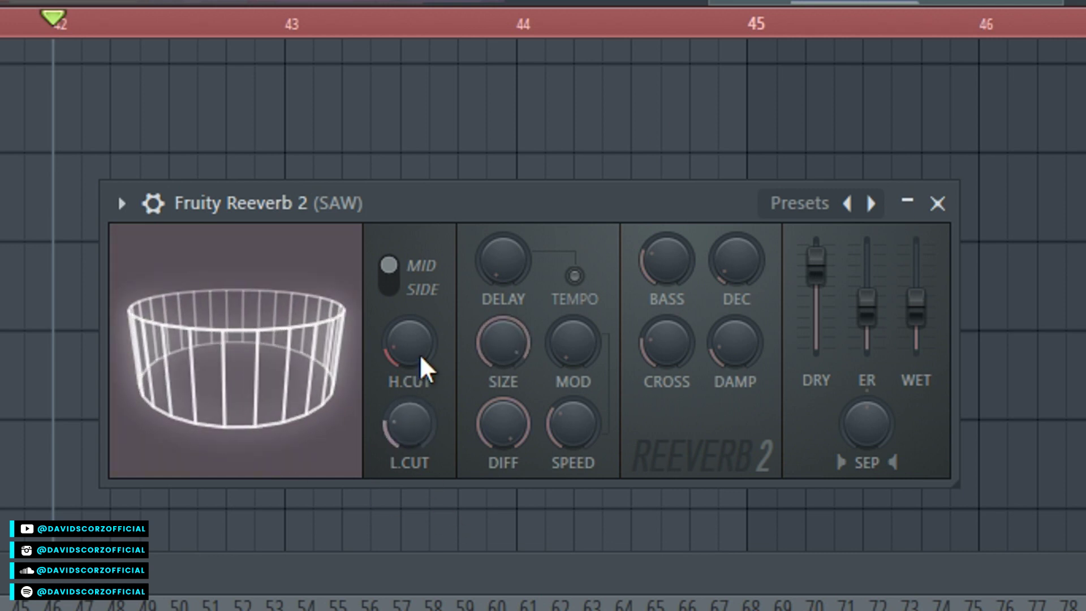
pyautogui.moveTo(421, 357); pyautogui.dragTo(422, 331)
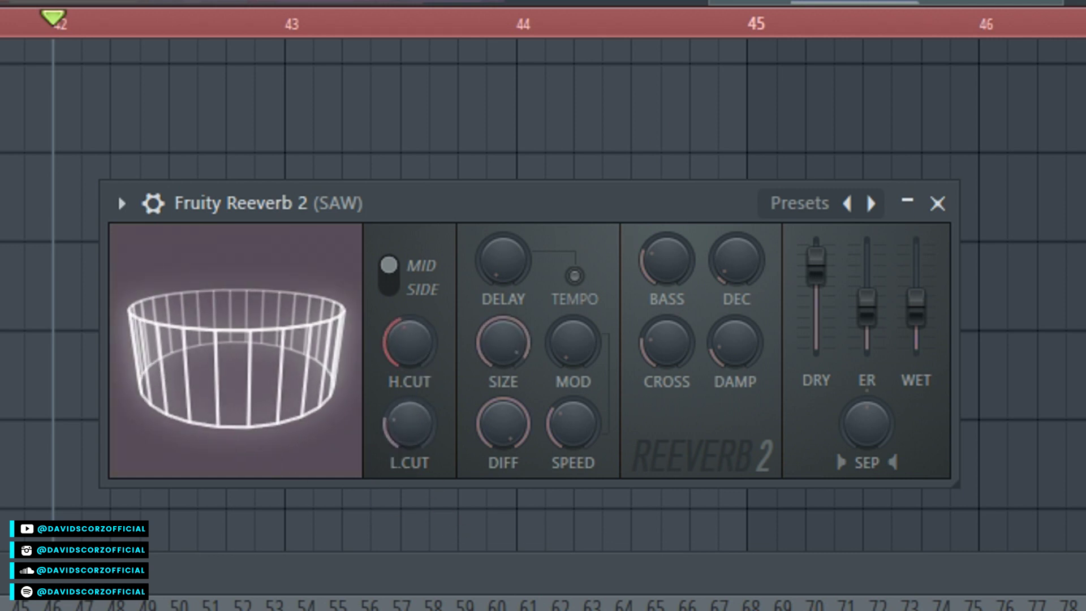
pyautogui.moveTo(727, 255); pyautogui.dragTo(728, 238)
pyautogui.moveTo(915, 313); pyautogui.dragTo(915, 307)
pyautogui.moveTo(870, 429); pyautogui.dragTo(869, 420)
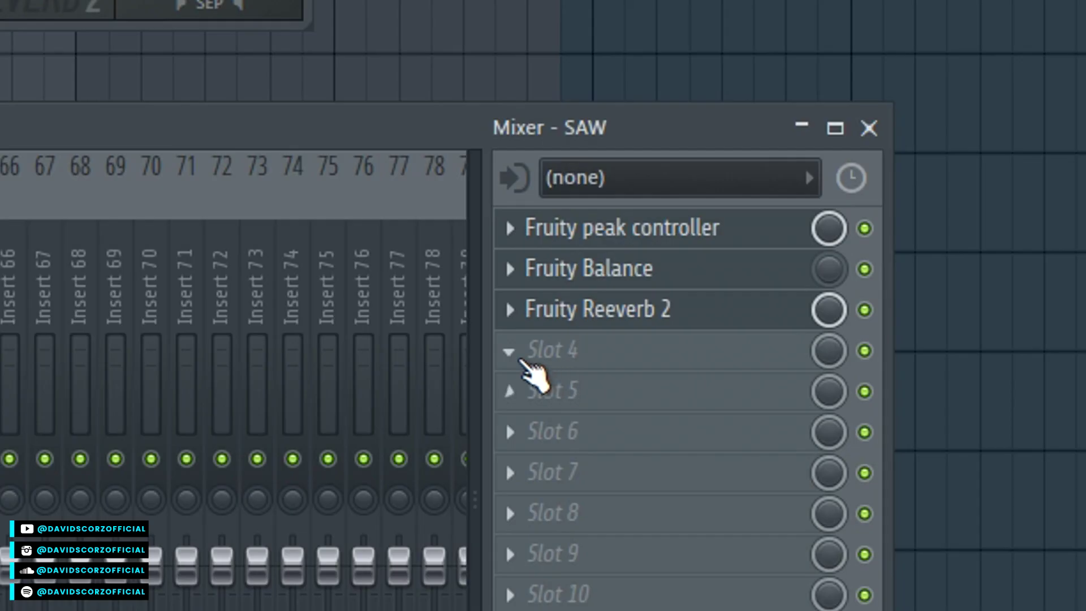
# Step: Load Fruity parametric EQ 2 into SAW slot 4 and set band 7 to band-pass
pyautogui.click(529, 376)
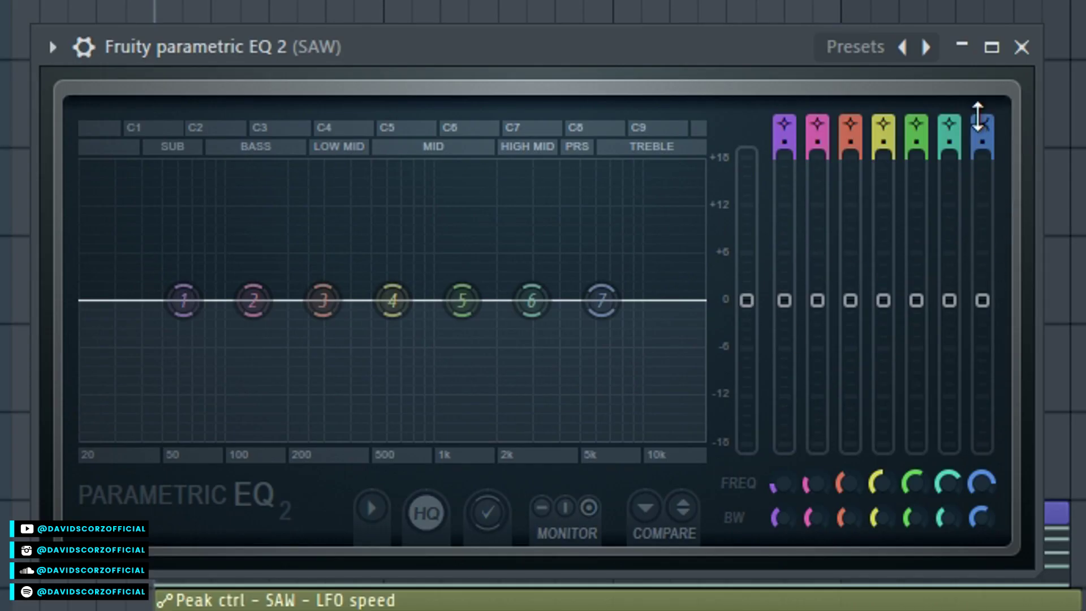
pyautogui.moveTo(978, 117); pyautogui.dragTo(988, 172)
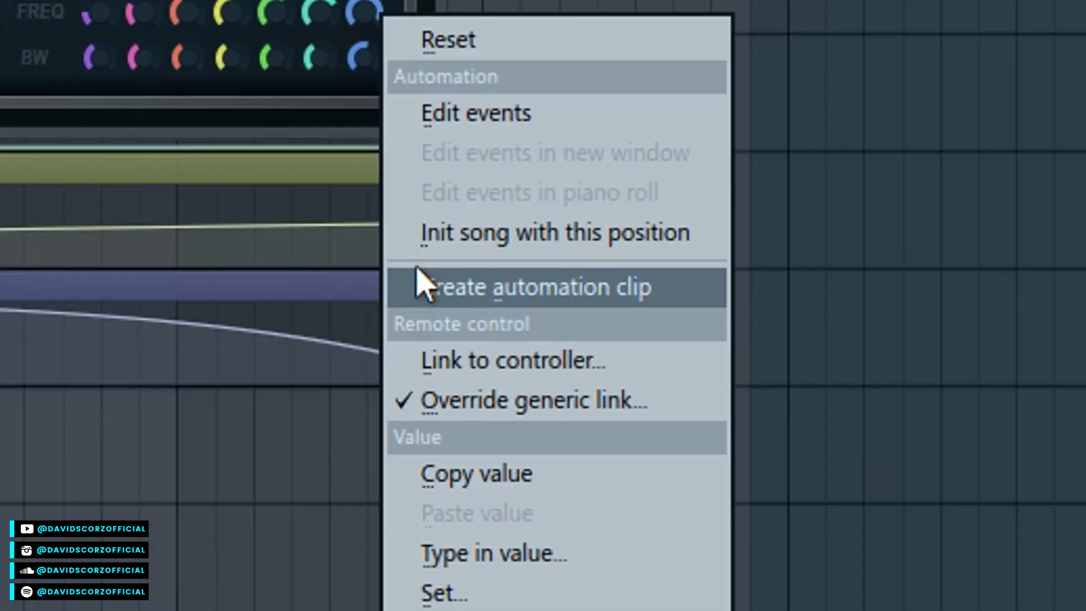
# Step: Create a Band 7 FREQ automation clip, drop its start to the bottom, shape a rising curve, and play
pyautogui.click(422, 289)
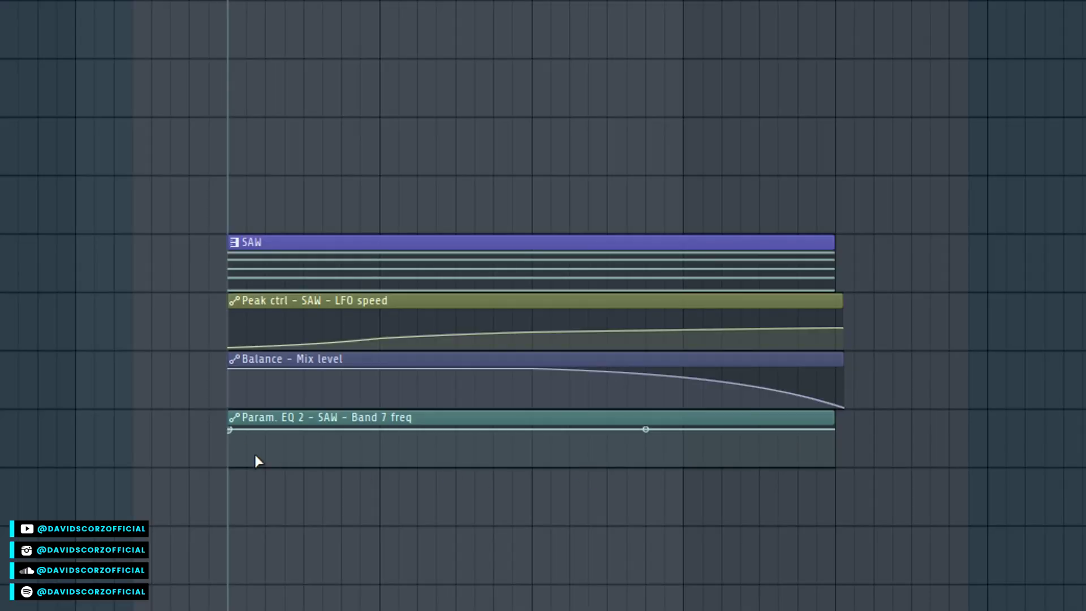
pyautogui.moveTo(233, 438); pyautogui.dragTo(232, 465)
pyautogui.click(417, 439)
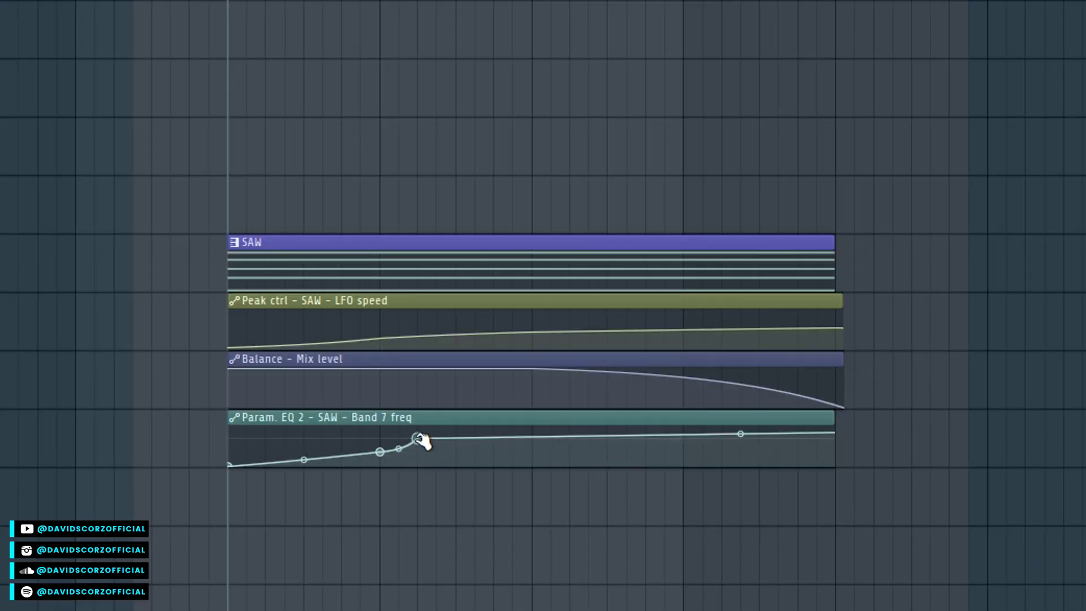
pyautogui.moveTo(418, 440); pyautogui.dragTo(535, 428)
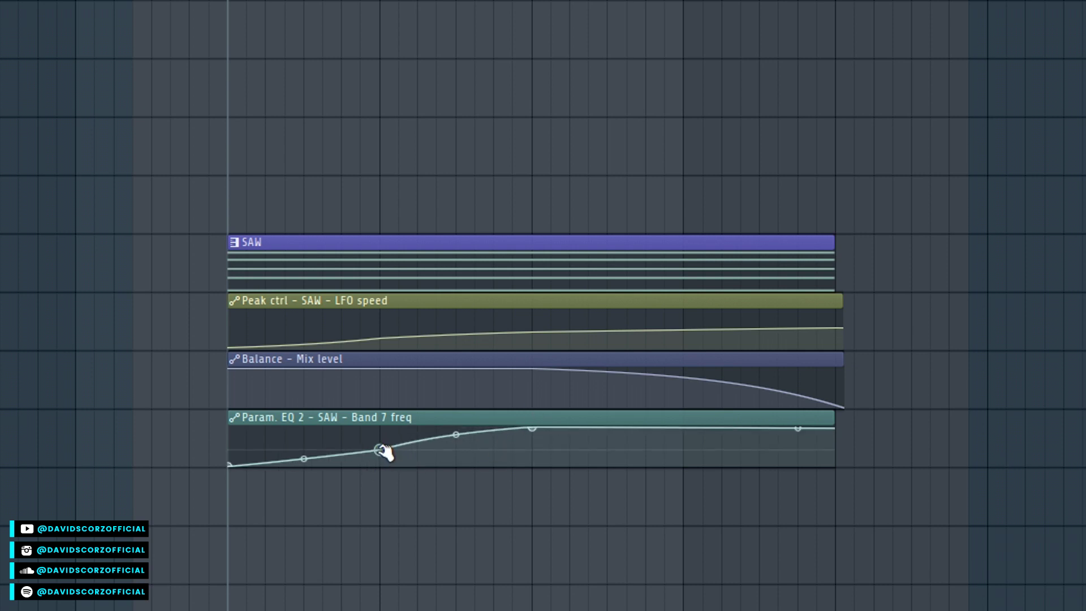
pyautogui.moveTo(380, 450); pyautogui.dragTo(379, 447)
pyautogui.press('space')
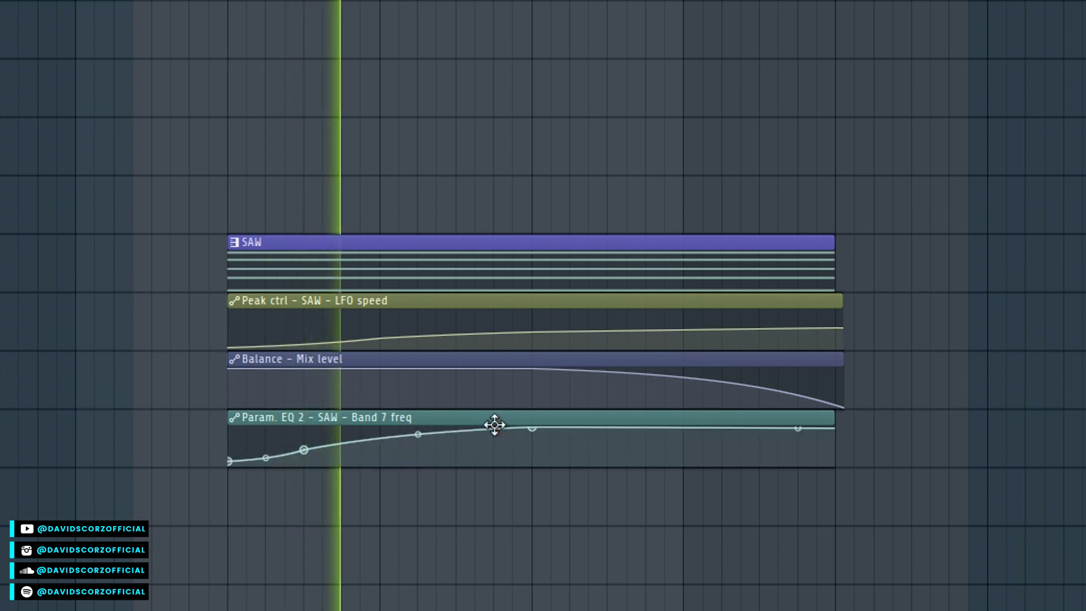